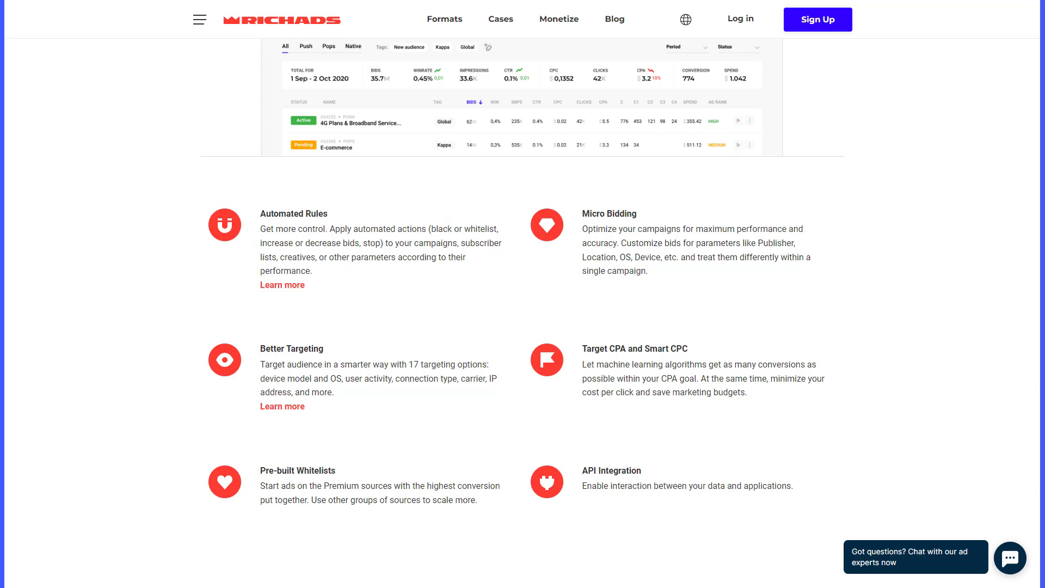
- Scroll down the RichAds homepage past the conference cards
scroll(523, 295, down, 10)
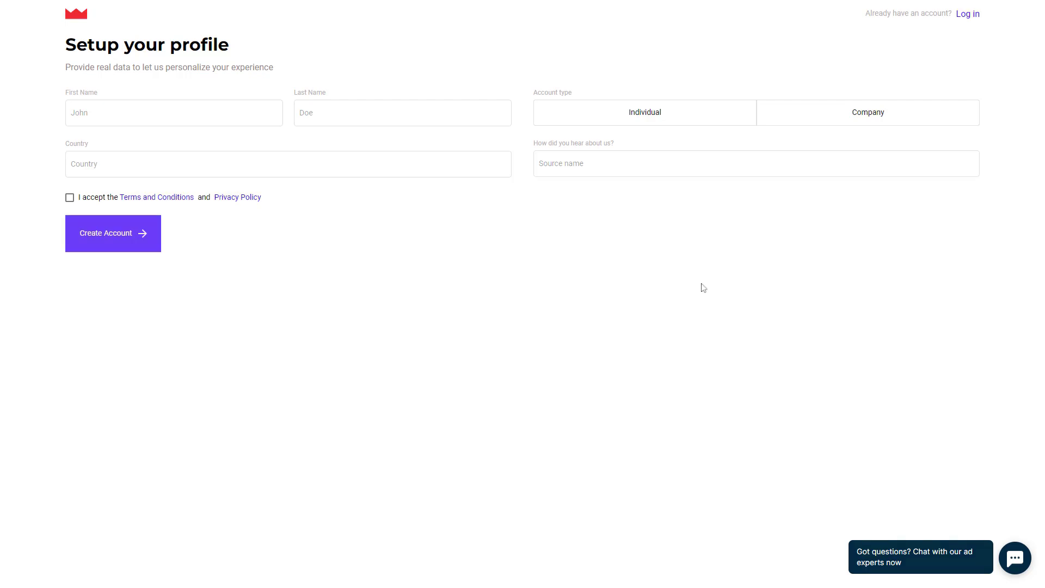
- Enter the user's first and last name and choose Individual as the account type
click(147, 115)
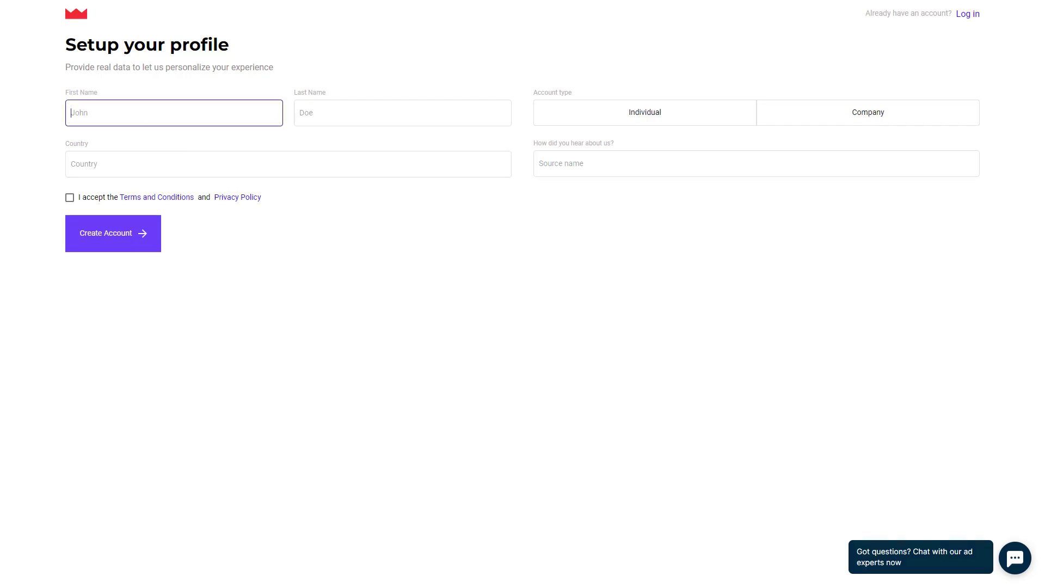
key(Tab)
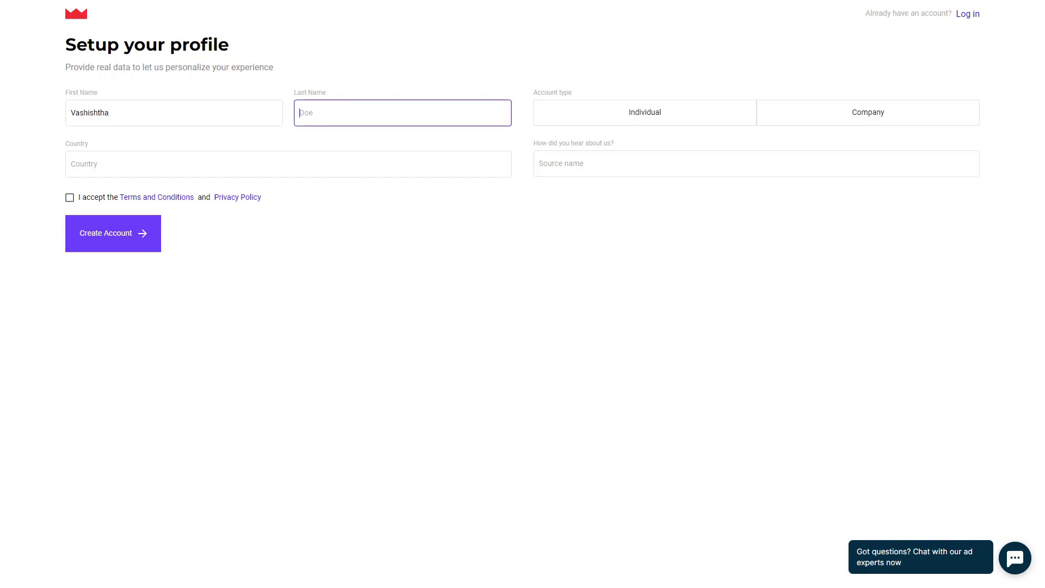
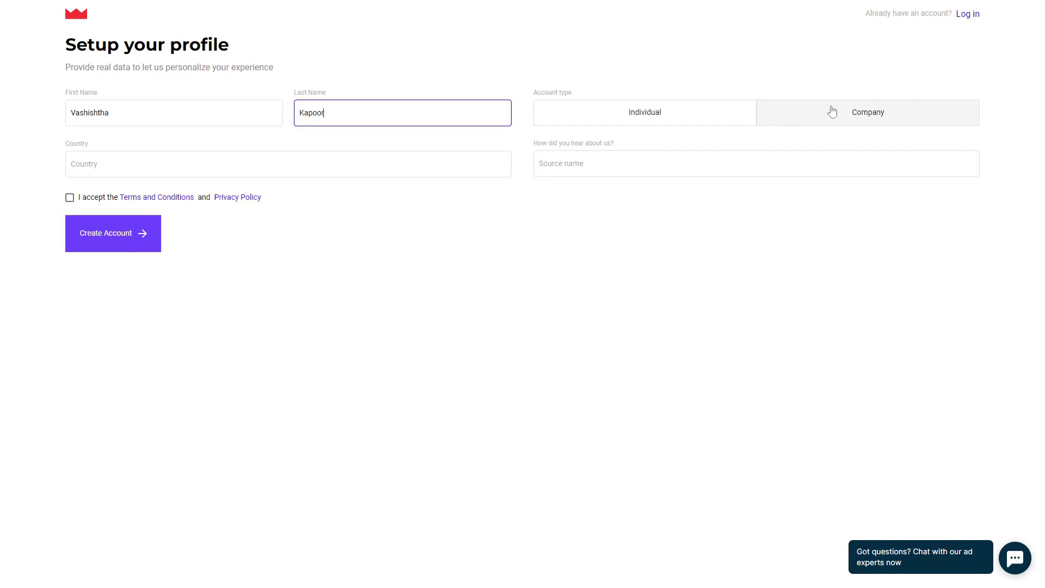
click(659, 113)
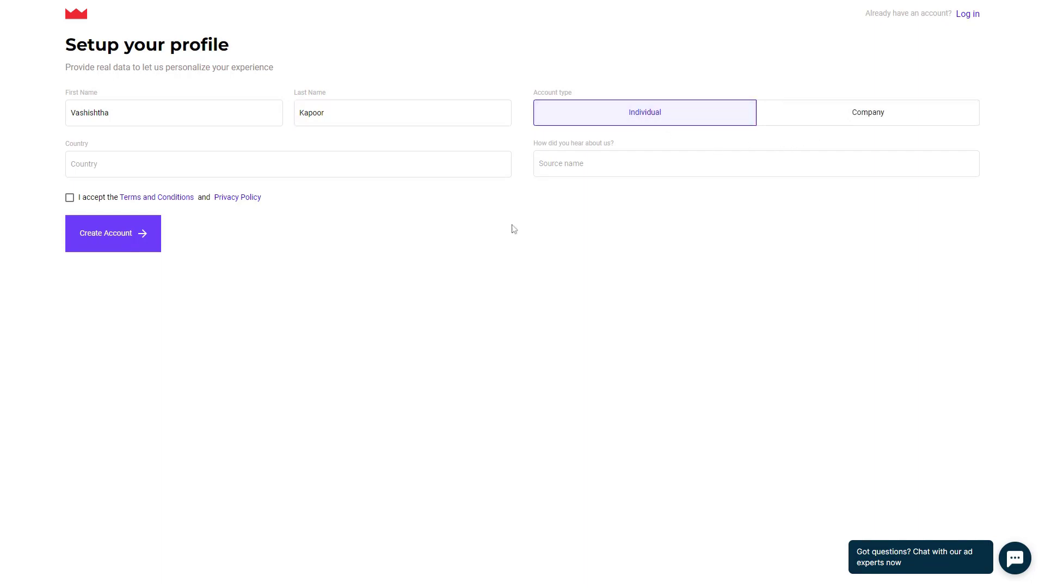
- Pick India as the country, fill in the referral source, accept the terms and create the account
click(137, 173)
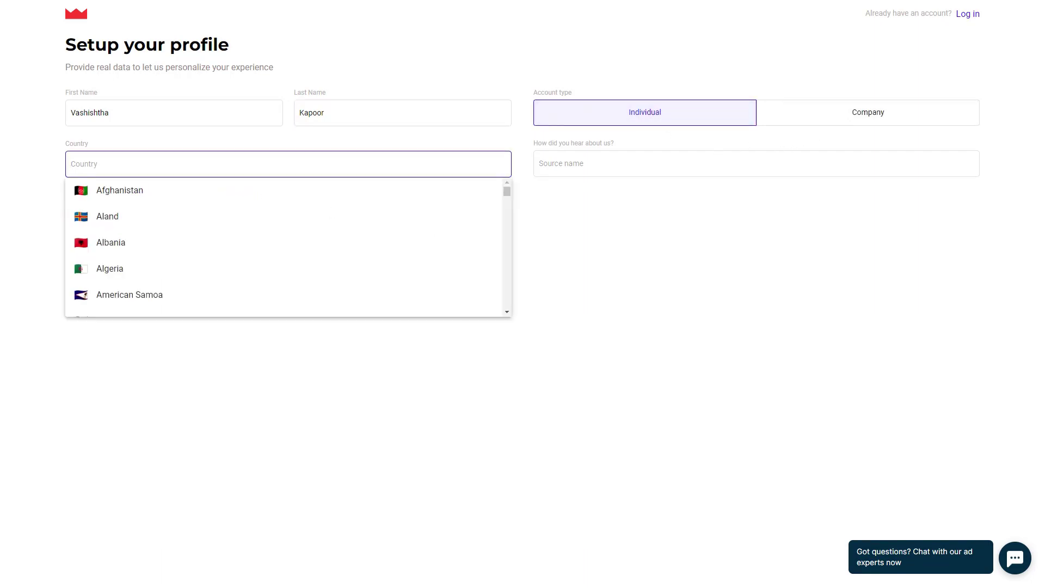
text(i)
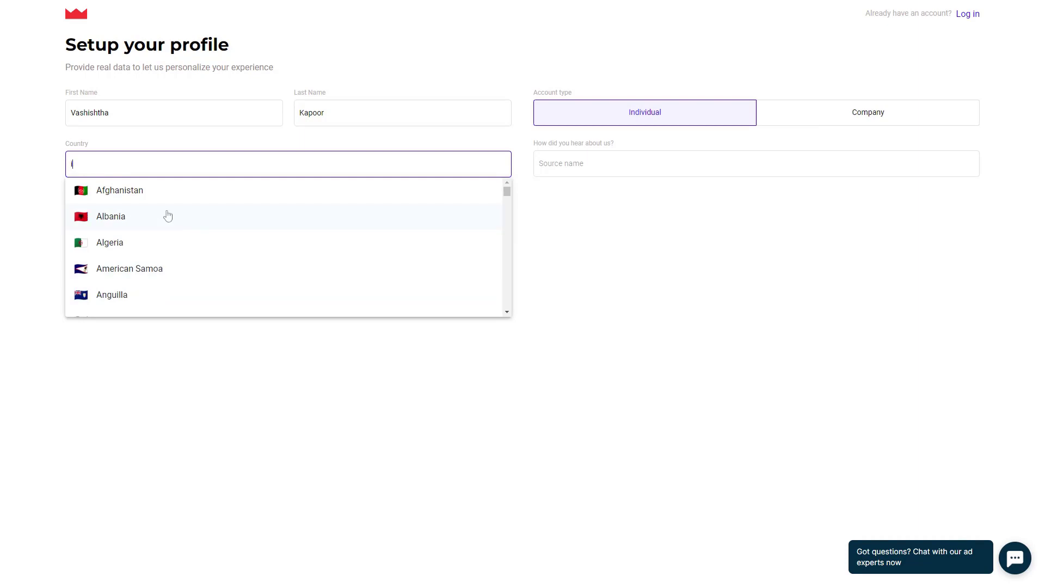
text(ndia)
click(168, 216)
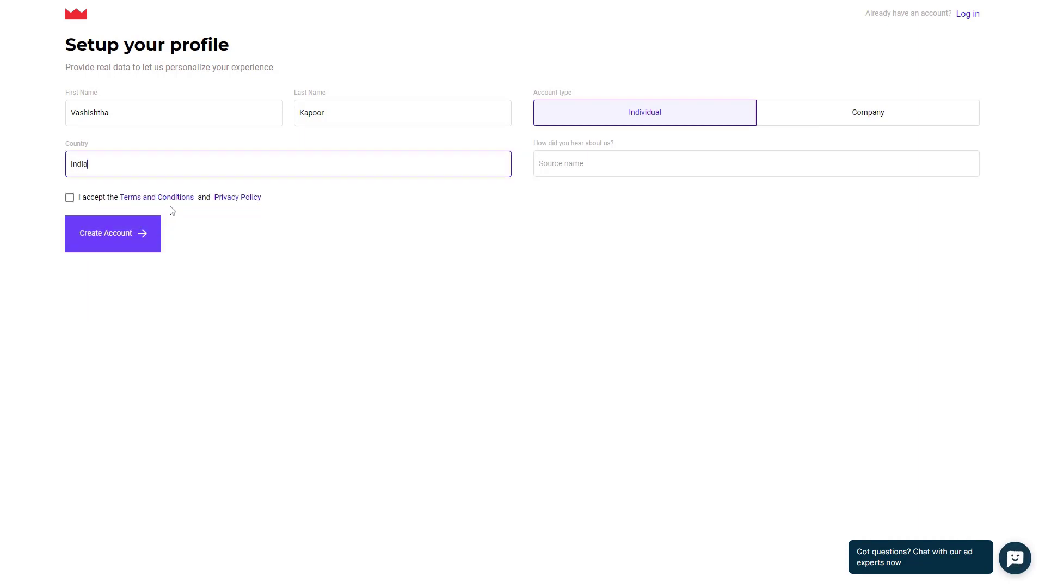
click(560, 173)
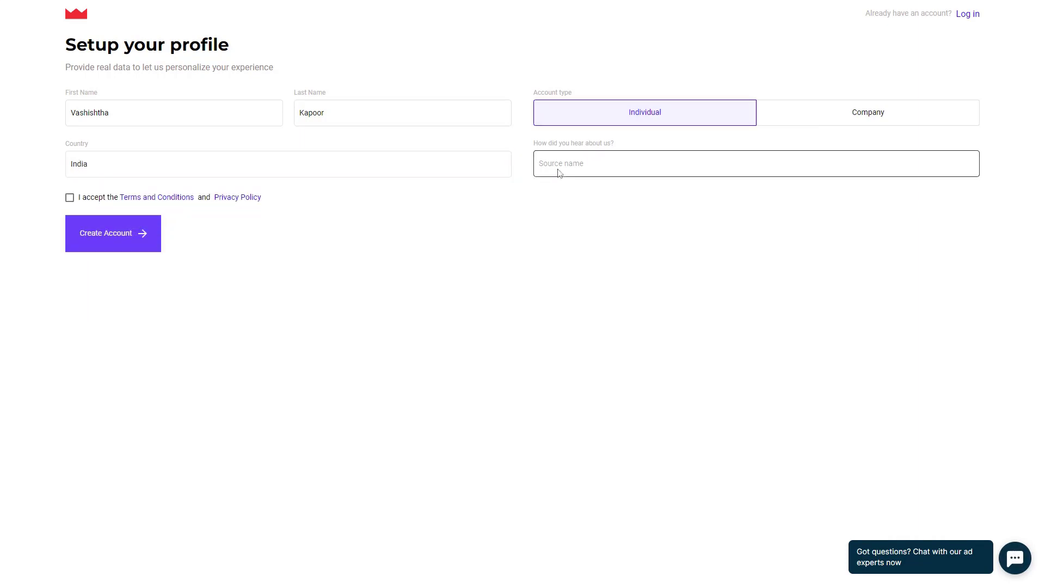
text(Vashish)
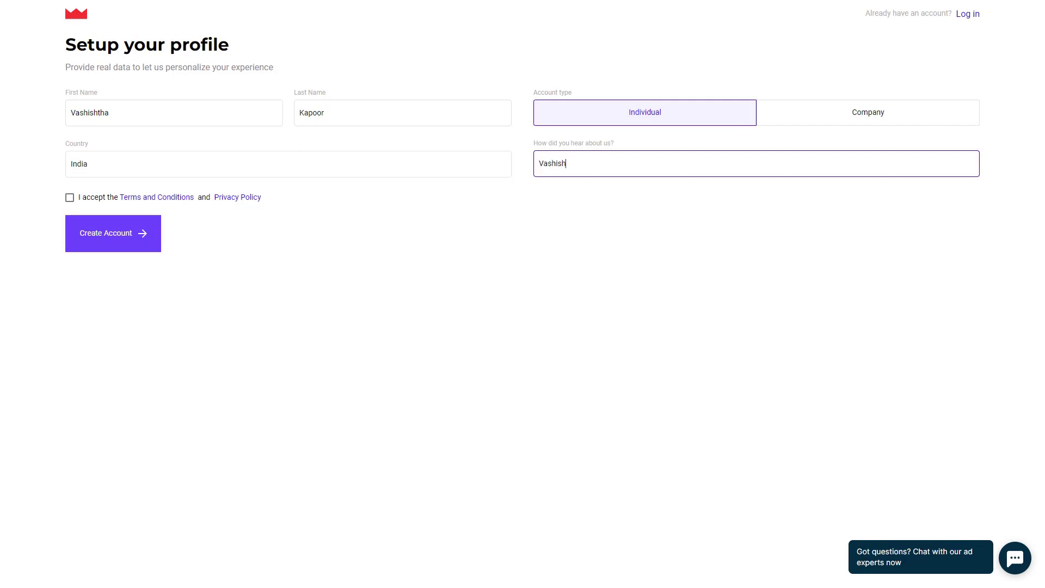
text(tha)
key(ctrl+a)
click(70, 197)
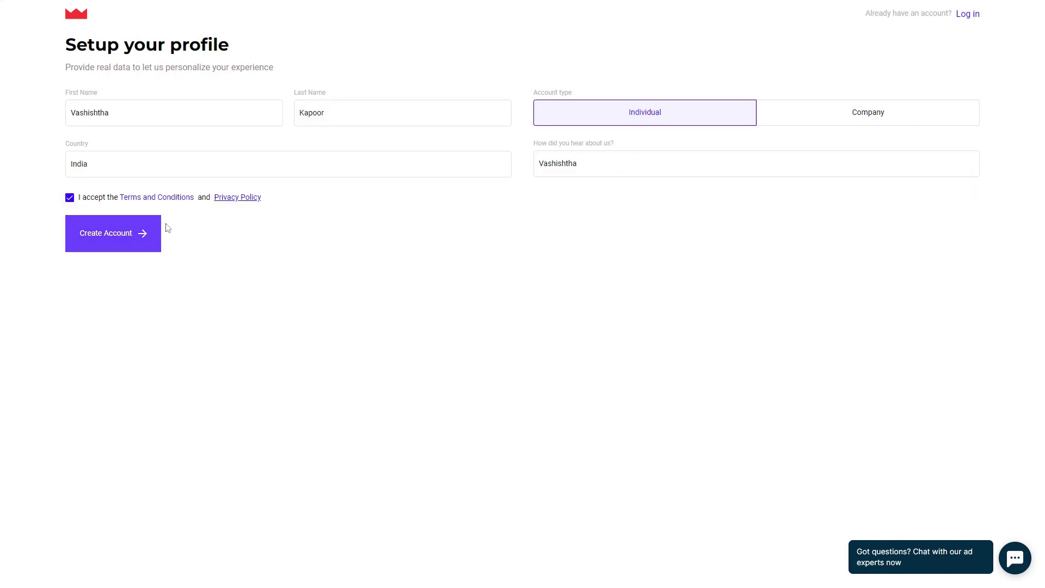
click(581, 159)
key(ctrl+a)
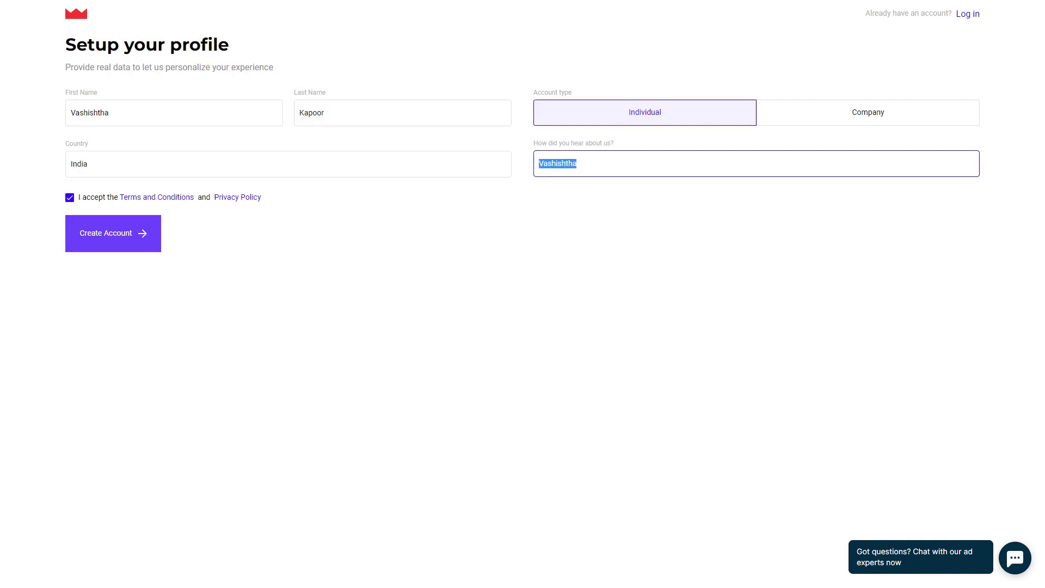
text(VKYT)
click(127, 240)
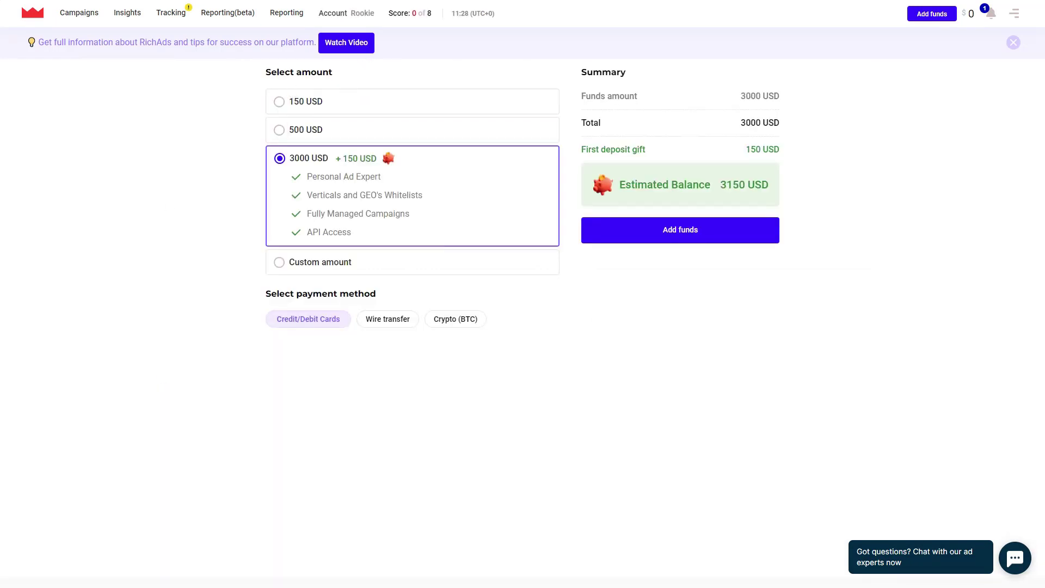
- Compare the 150 and 500 USD deposit amounts, then settle on 3000 USD
triple_click(298, 71)
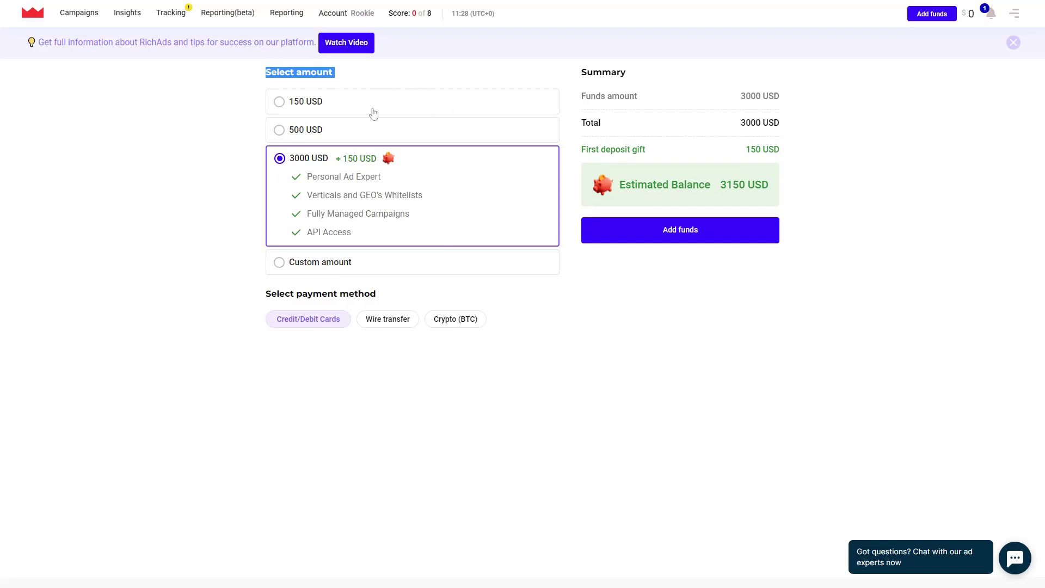
click(319, 108)
click(326, 141)
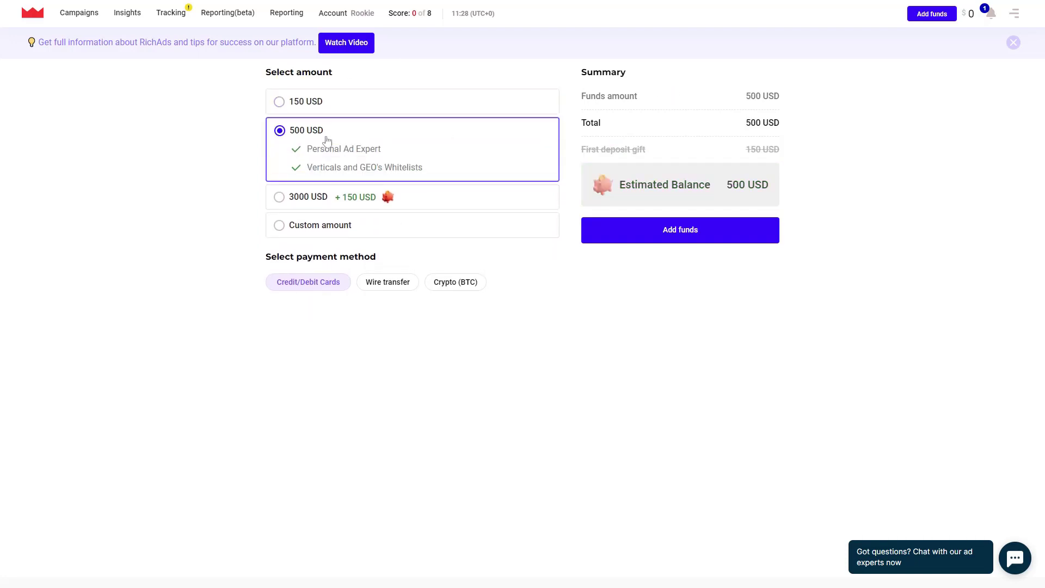
click(338, 198)
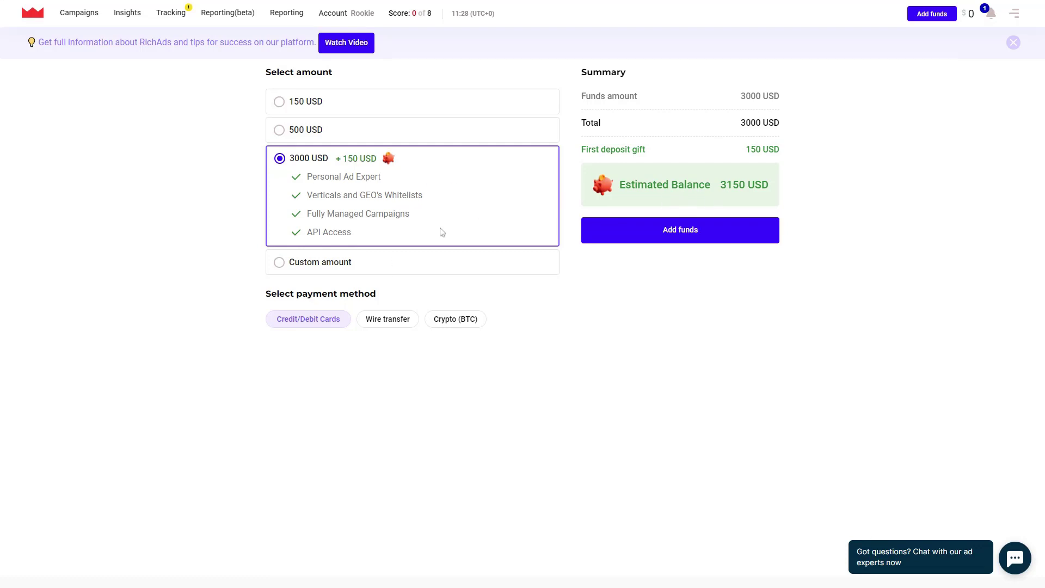
- Try wire transfer and card payments, then choose Crypto (BTC) as the payment method
click(381, 319)
scroll(458, 212, down, 3)
click(448, 160)
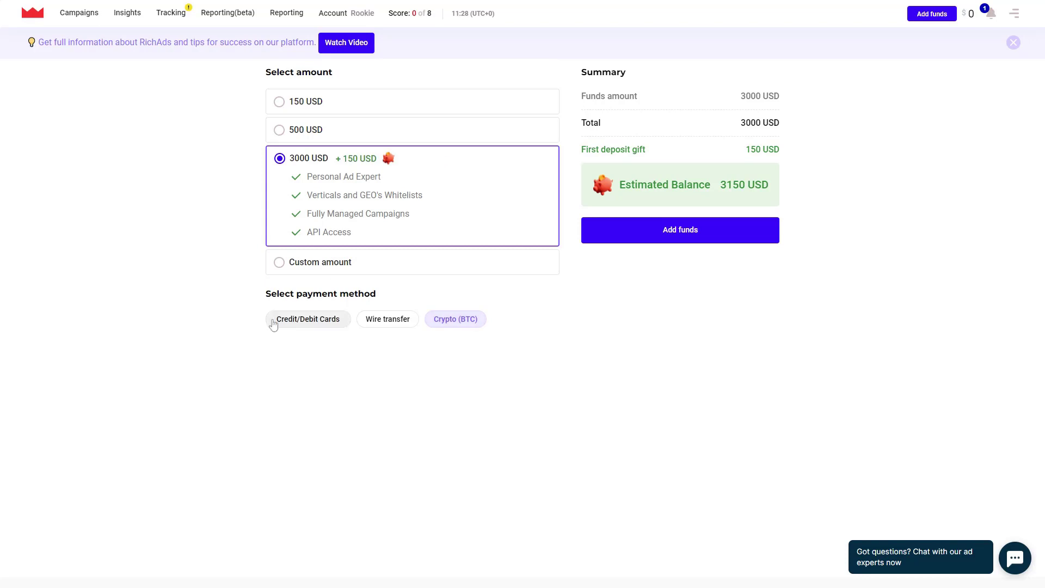
click(304, 327)
click(362, 321)
scroll(387, 317, down, 3)
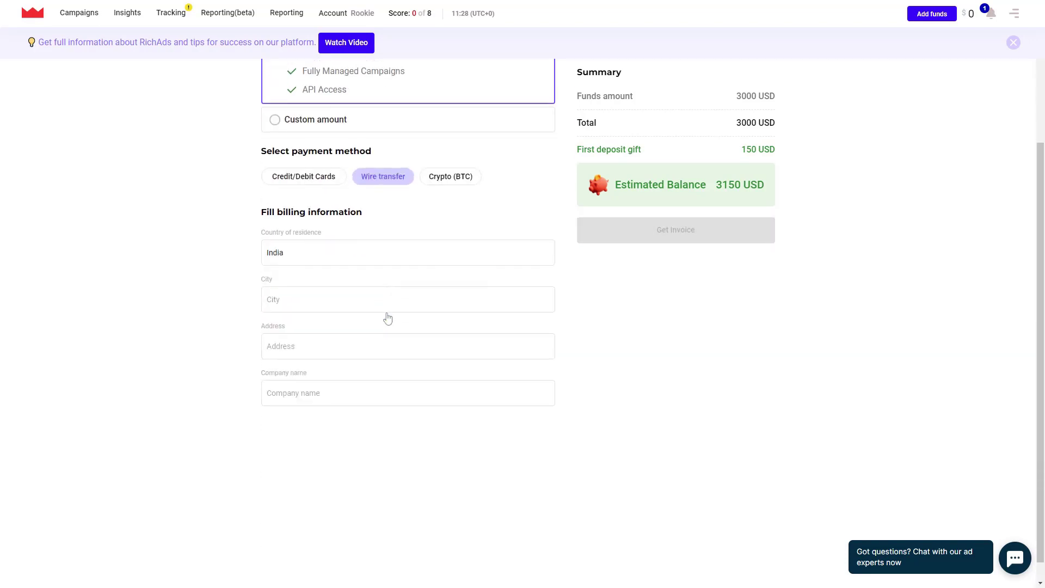
click(467, 155)
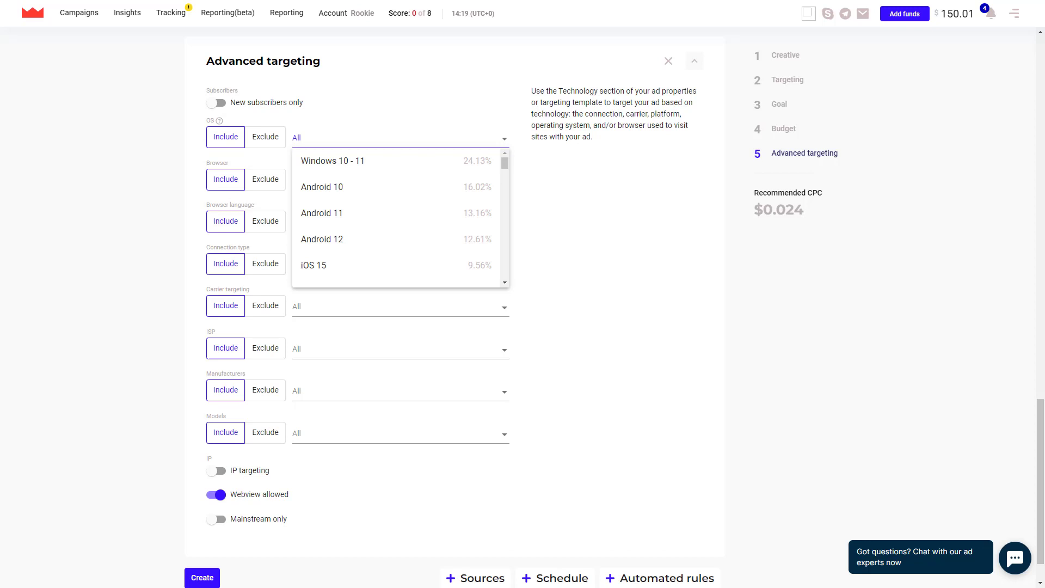
- Review the Browser, Browser language, Connection type and Carrier targeting dropdown options
click(327, 179)
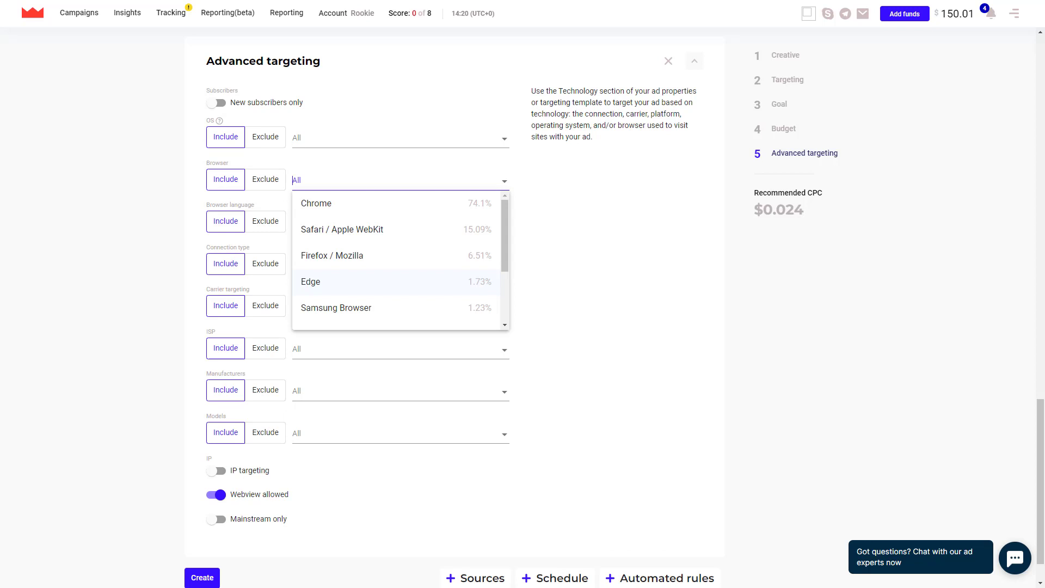
click(327, 221)
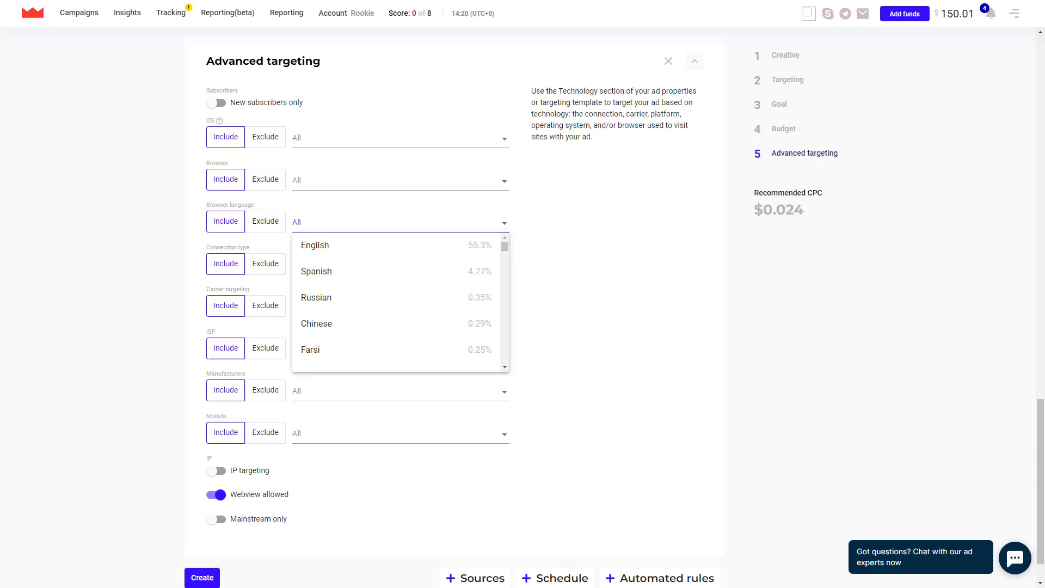
click(326, 265)
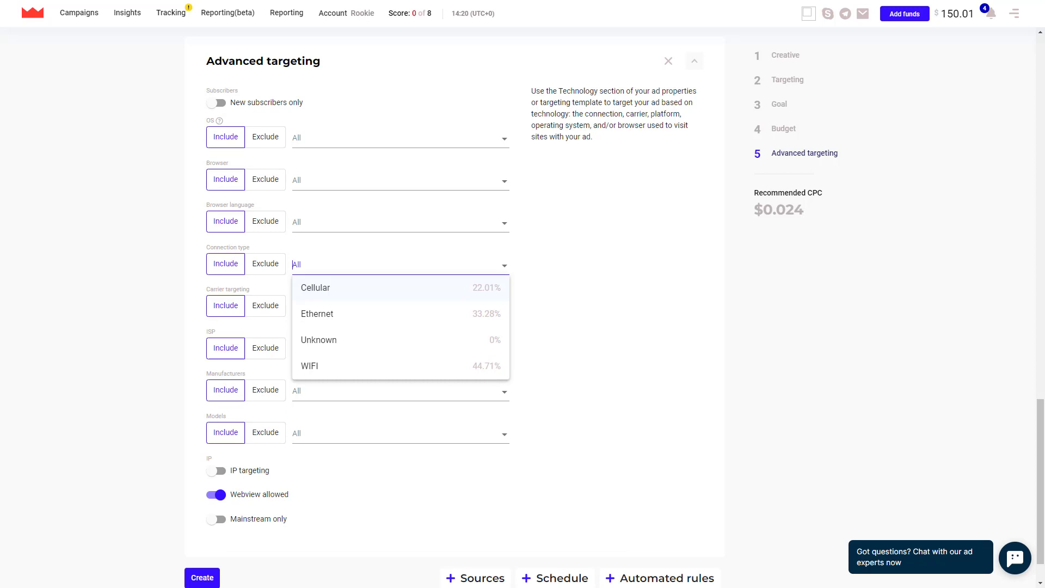
click(327, 306)
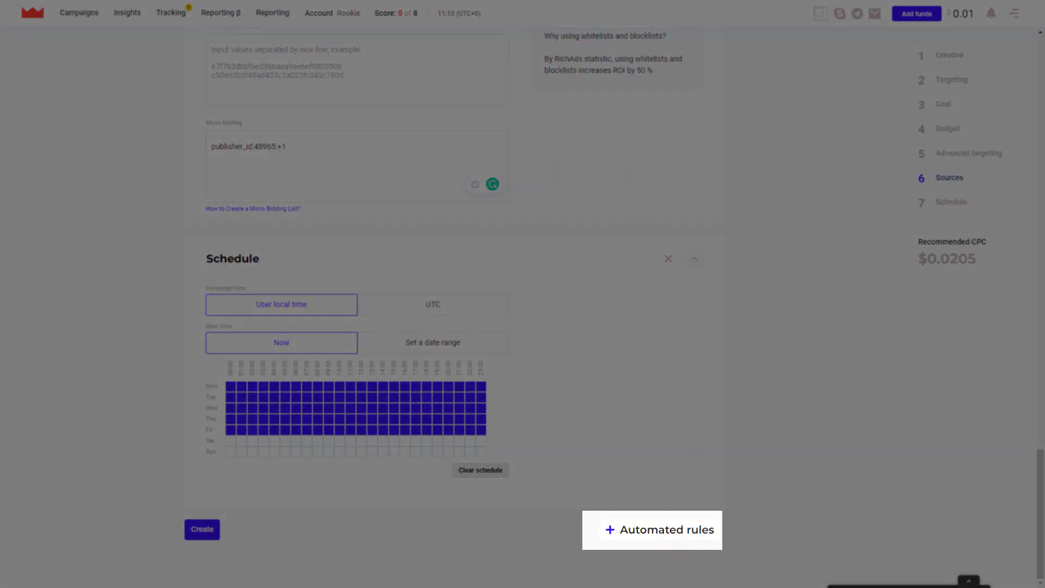
- Add an Automated rules section below the weekday schedule in the campaign form
click(660, 529)
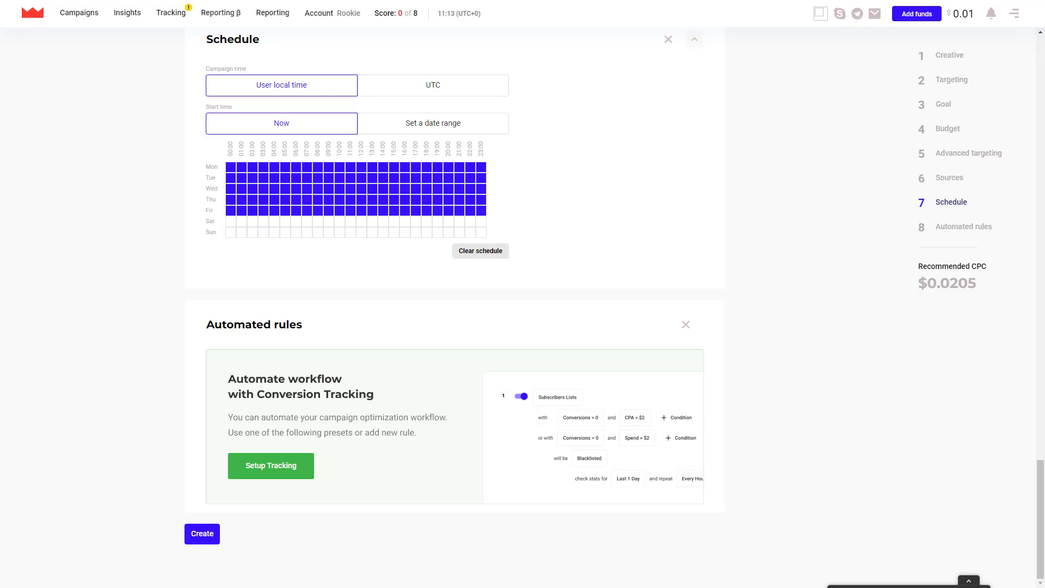